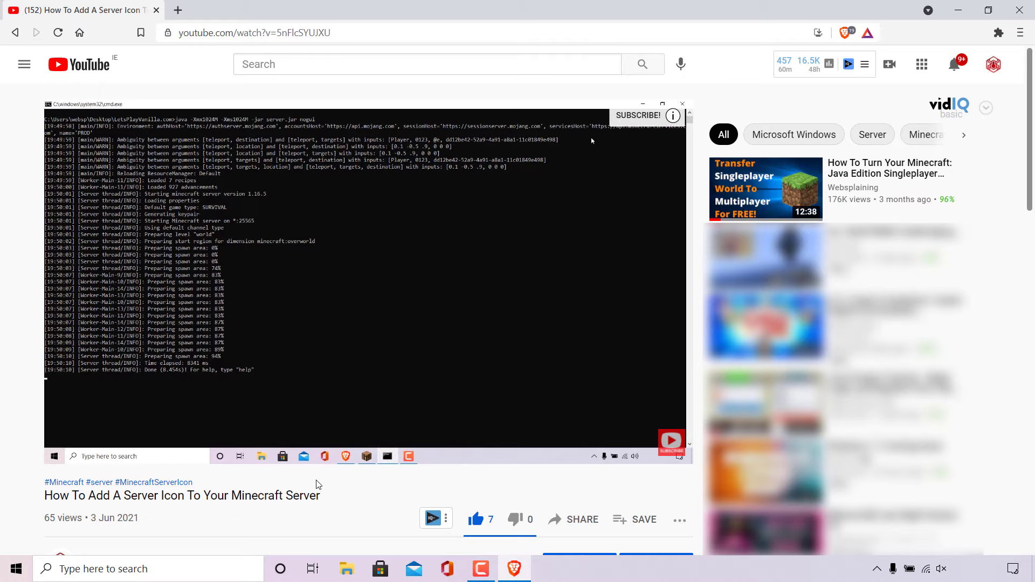
Pause the YouTube tutorial and open Brave's Settings from the main menu
key(space)
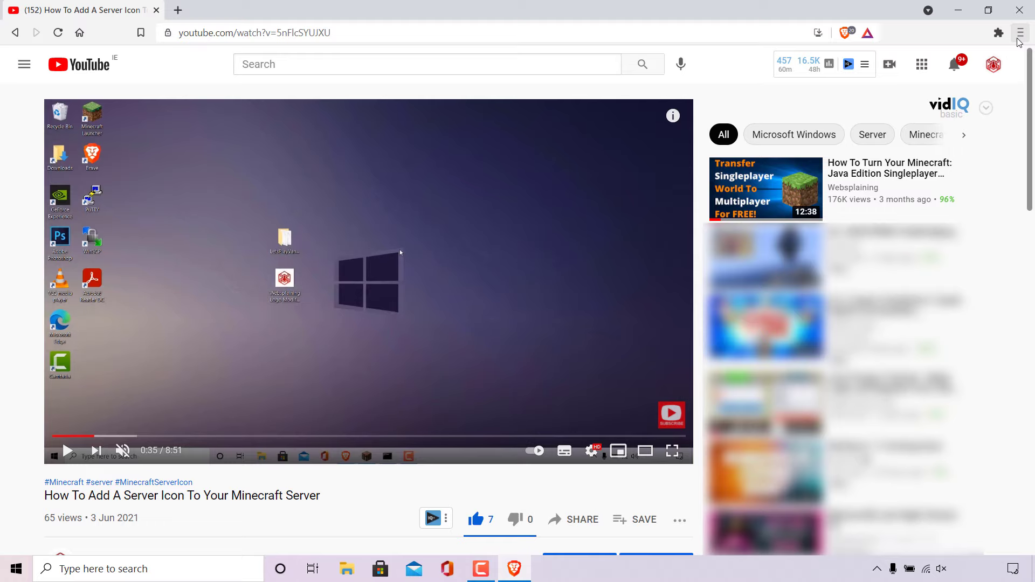
click(1020, 34)
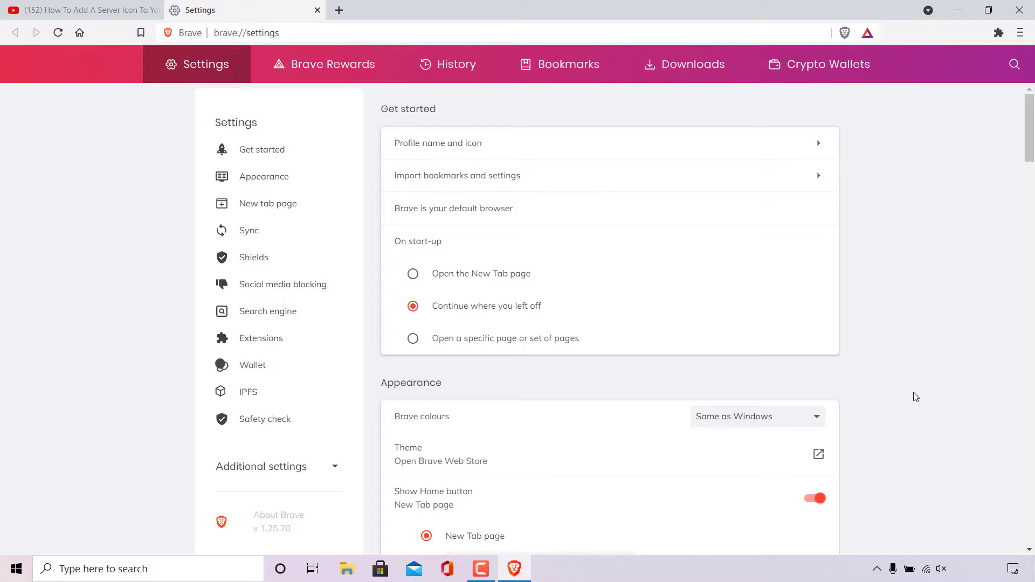
Search the settings for "hardware" to find the hardware acceleration option
click(1013, 65)
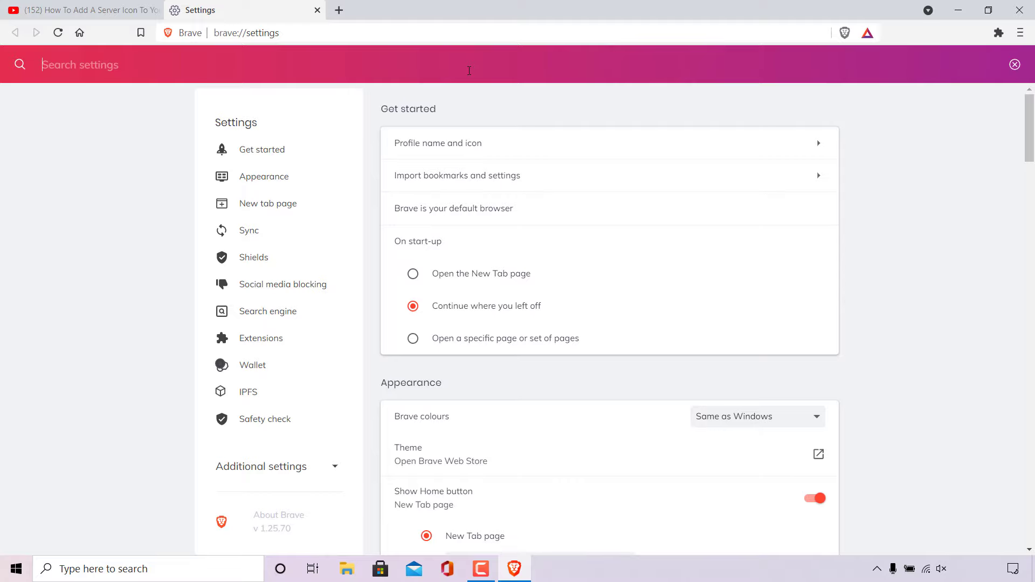
text(hardware)
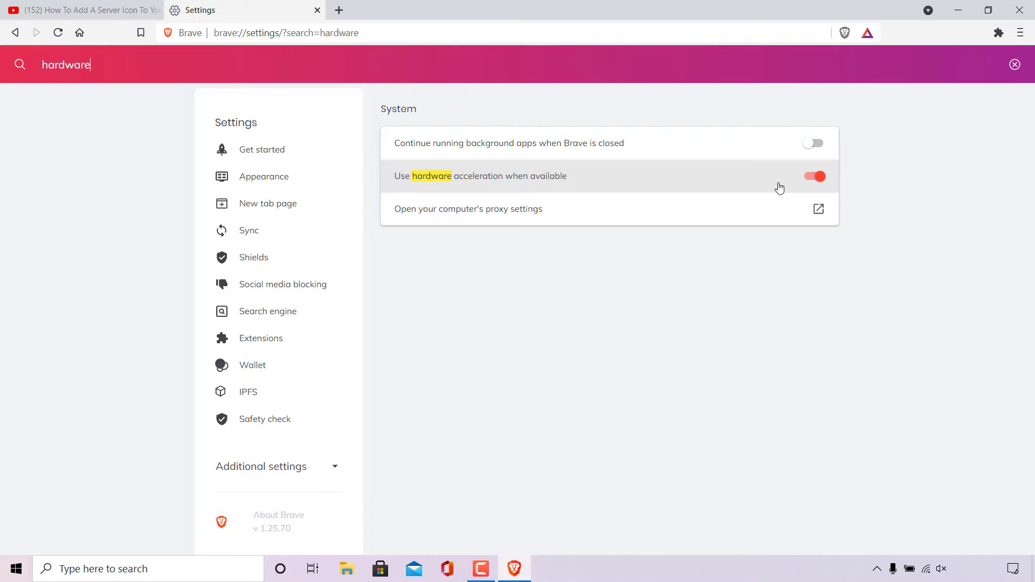
Switch off 'Use hardware acceleration when available' and close the Settings tab
click(820, 181)
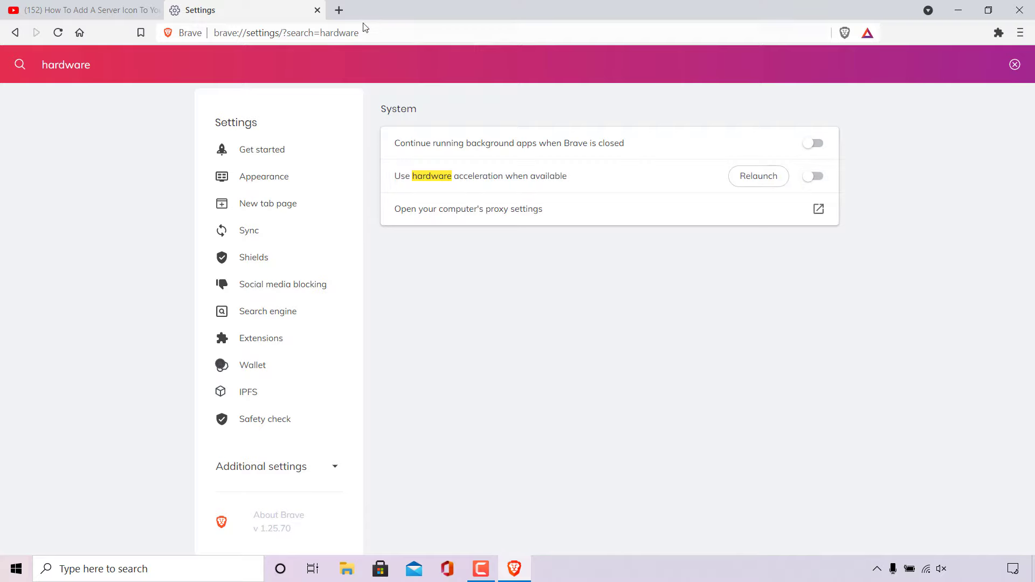
click(317, 10)
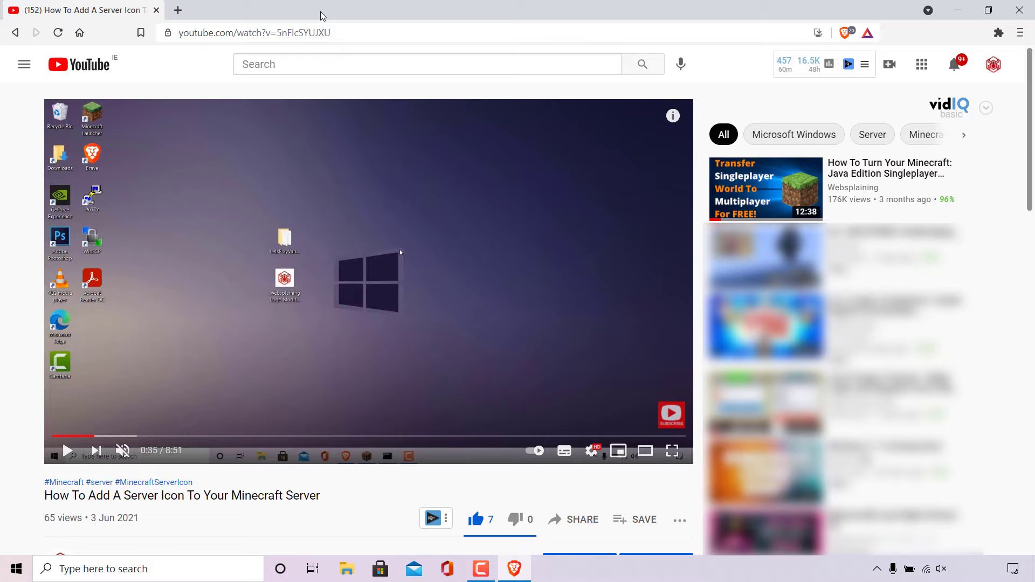
Close the Brave window and relaunch Brave from its desktop icon
click(1019, 11)
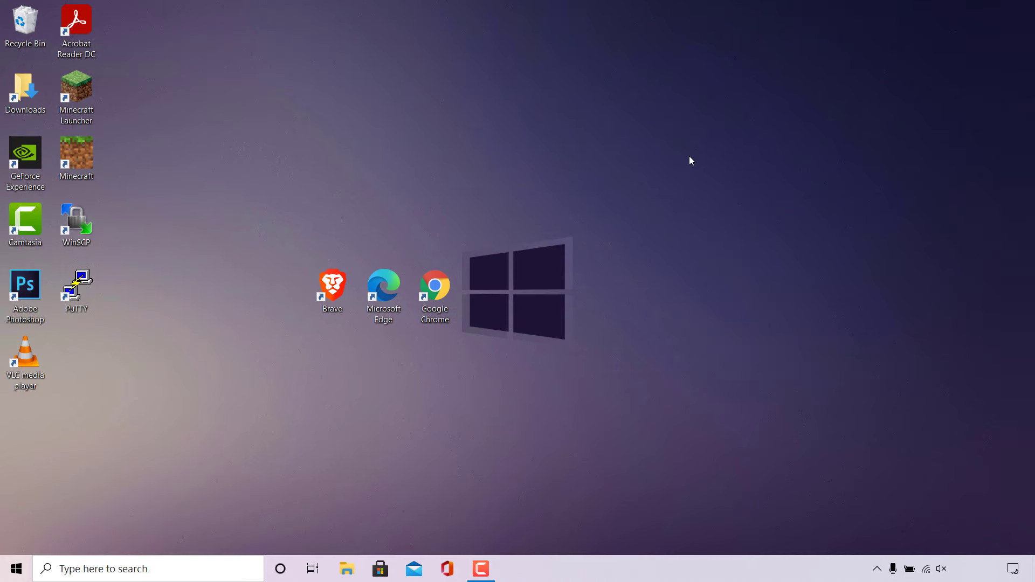
double_click(340, 269)
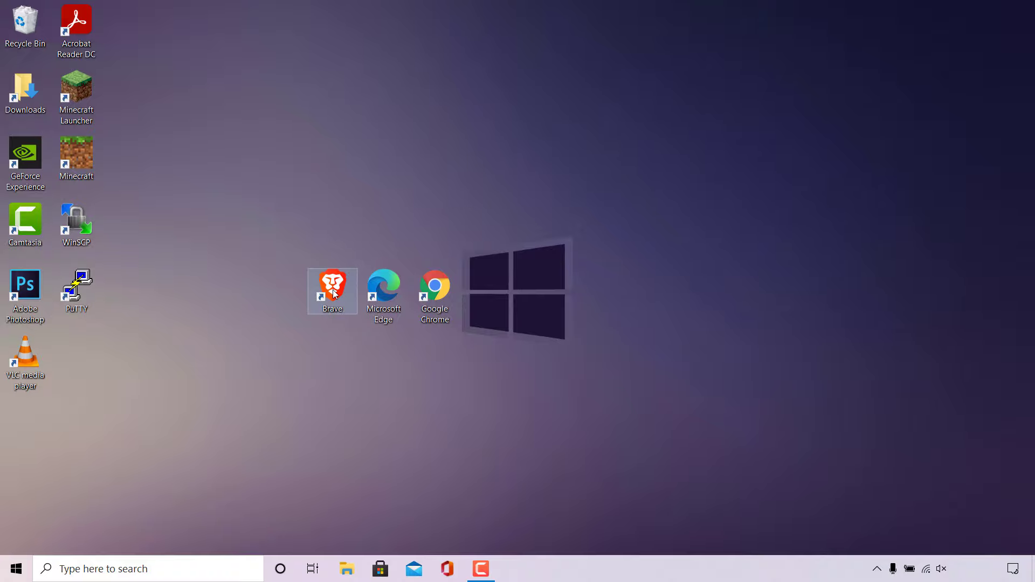